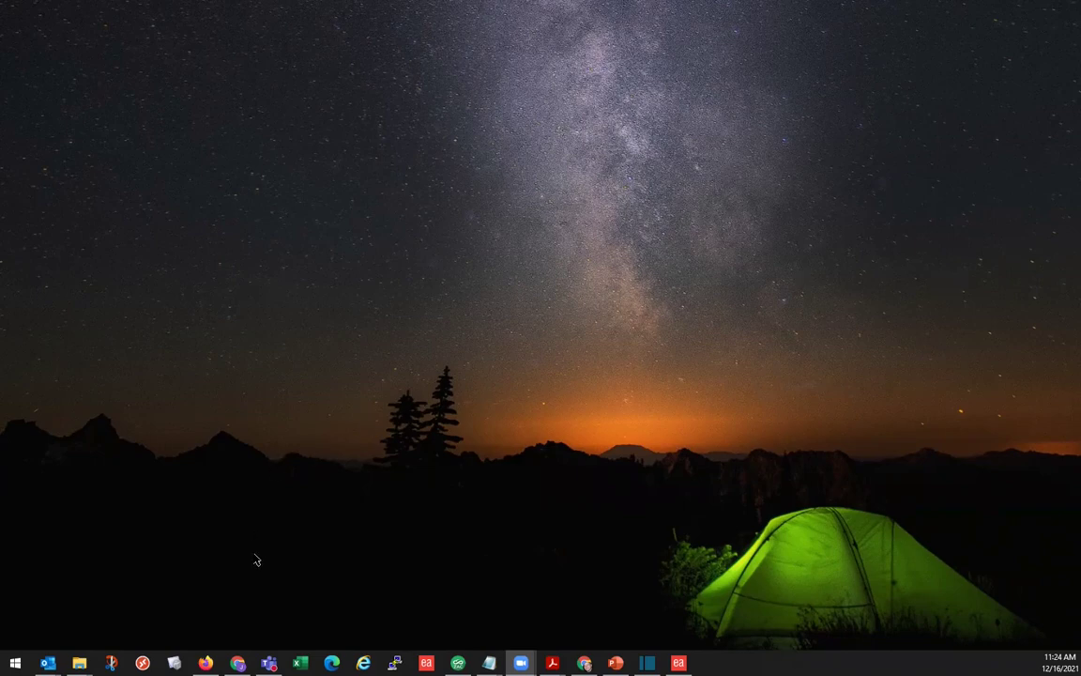
Step: Log in to the iR-ADV C5540 as administrator using the saved System Manager ID and PIN
{"action": "left_click", "coordinate": [237, 662]}
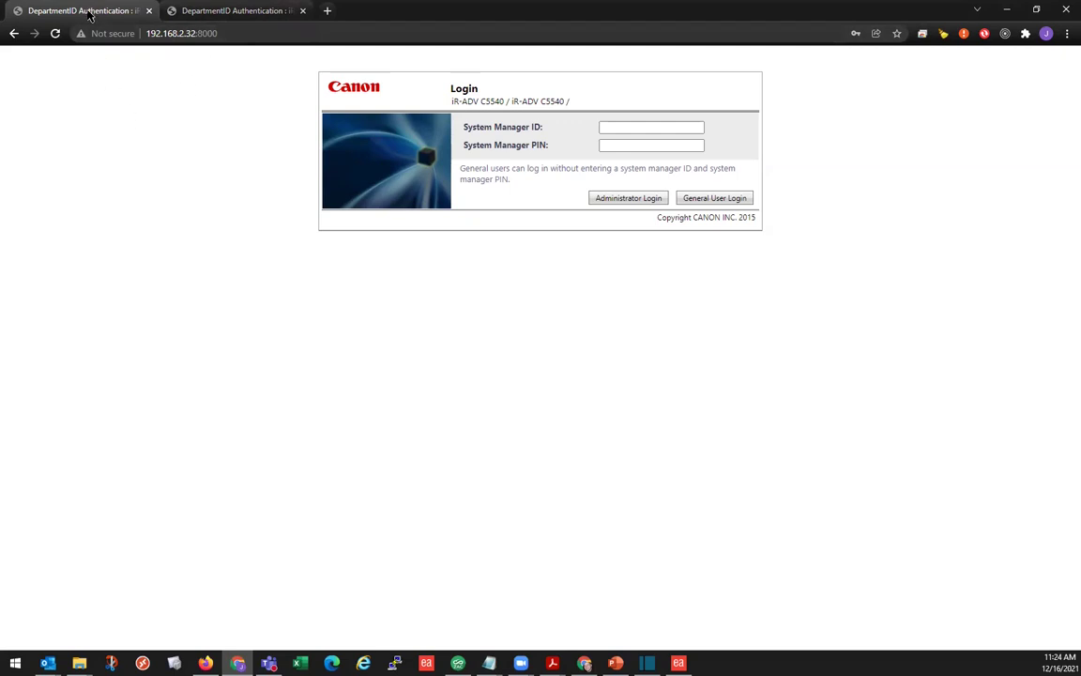
{"action": "left_click", "coordinate": [246, 12]}
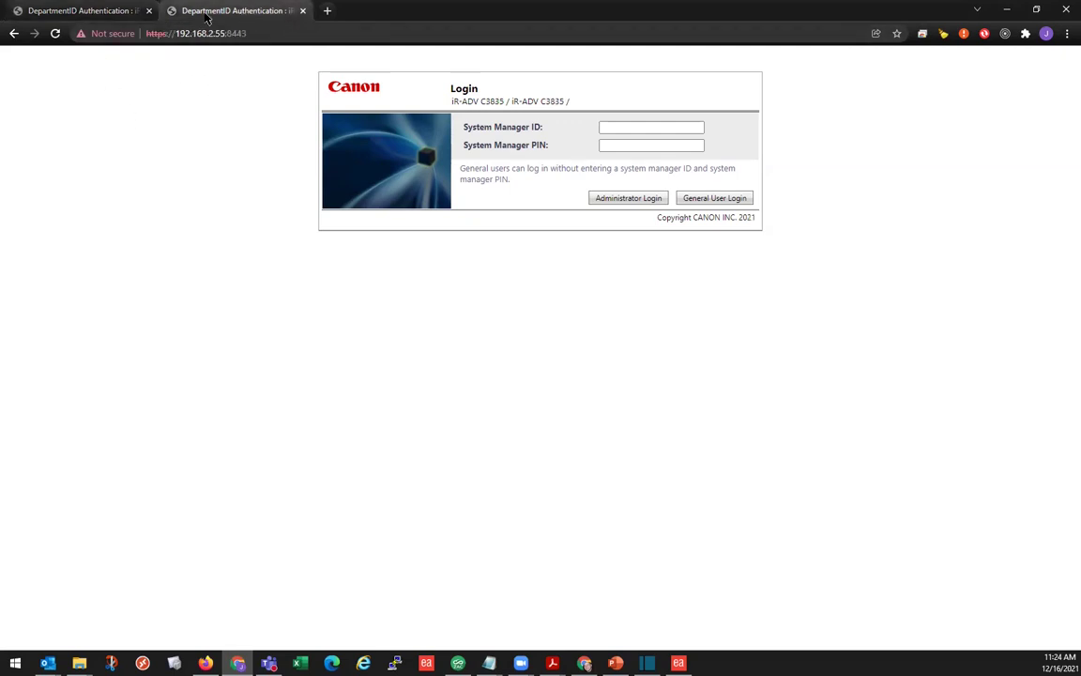
{"action": "left_click", "coordinate": [88, 18]}
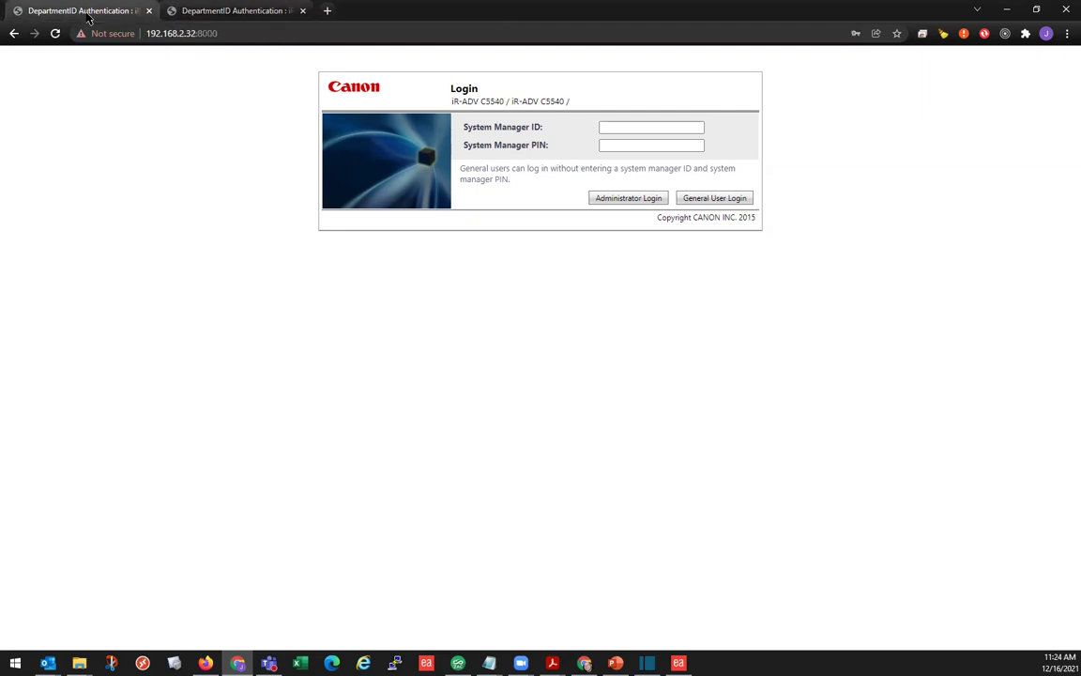
{"action": "left_click", "coordinate": [659, 129]}
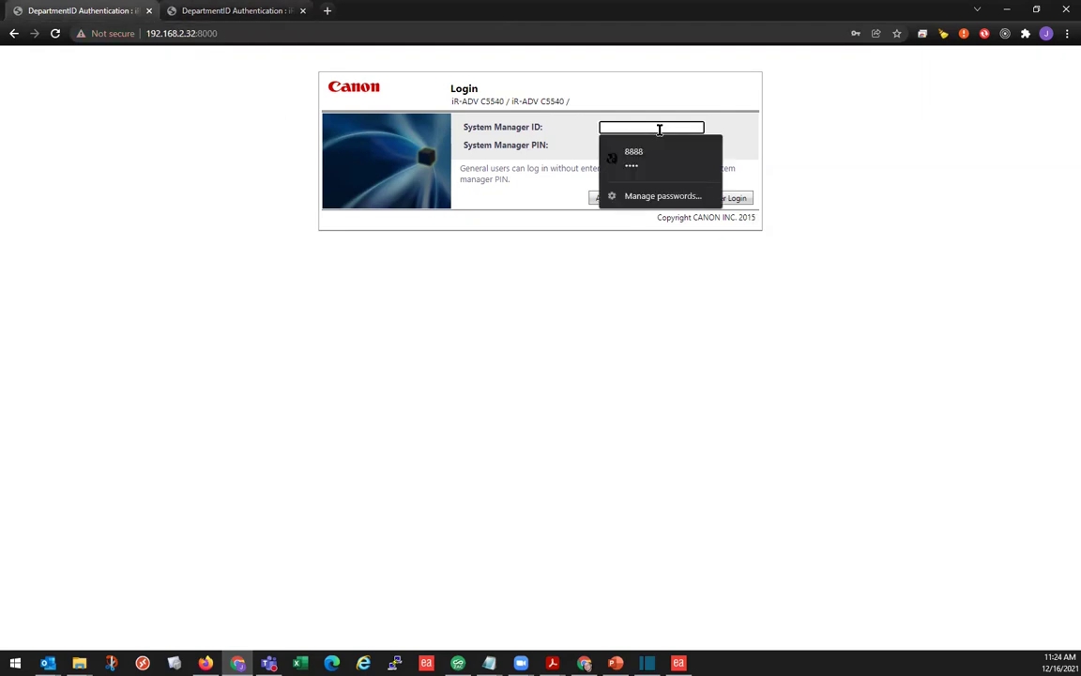
{"action": "left_click", "coordinate": [673, 157]}
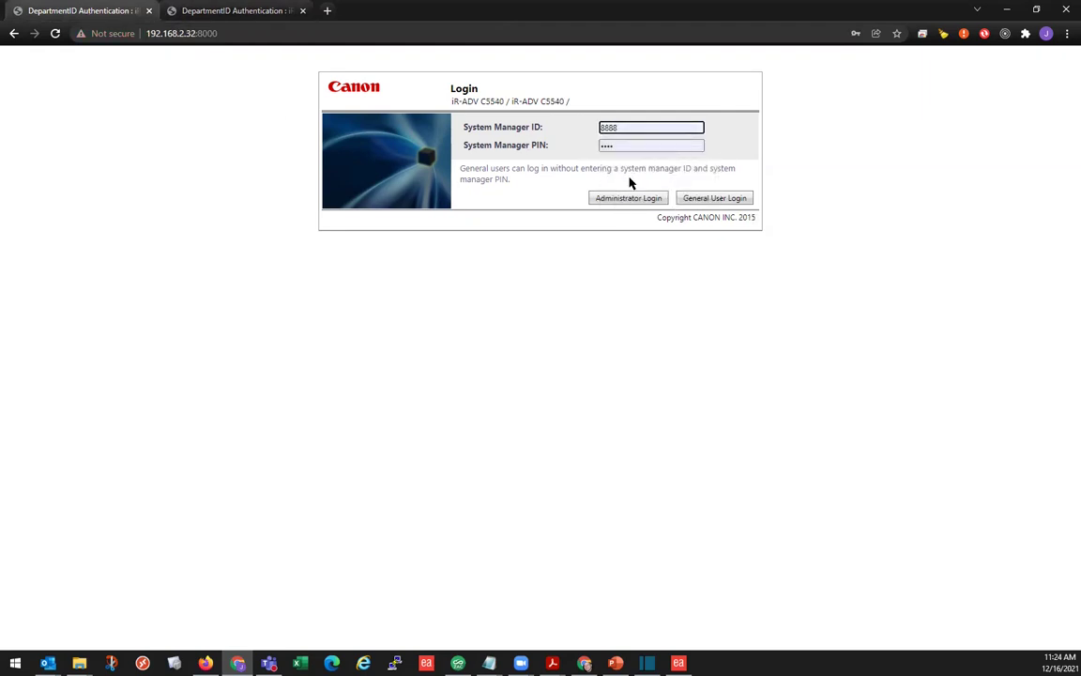
{"action": "left_click", "coordinate": [623, 199]}
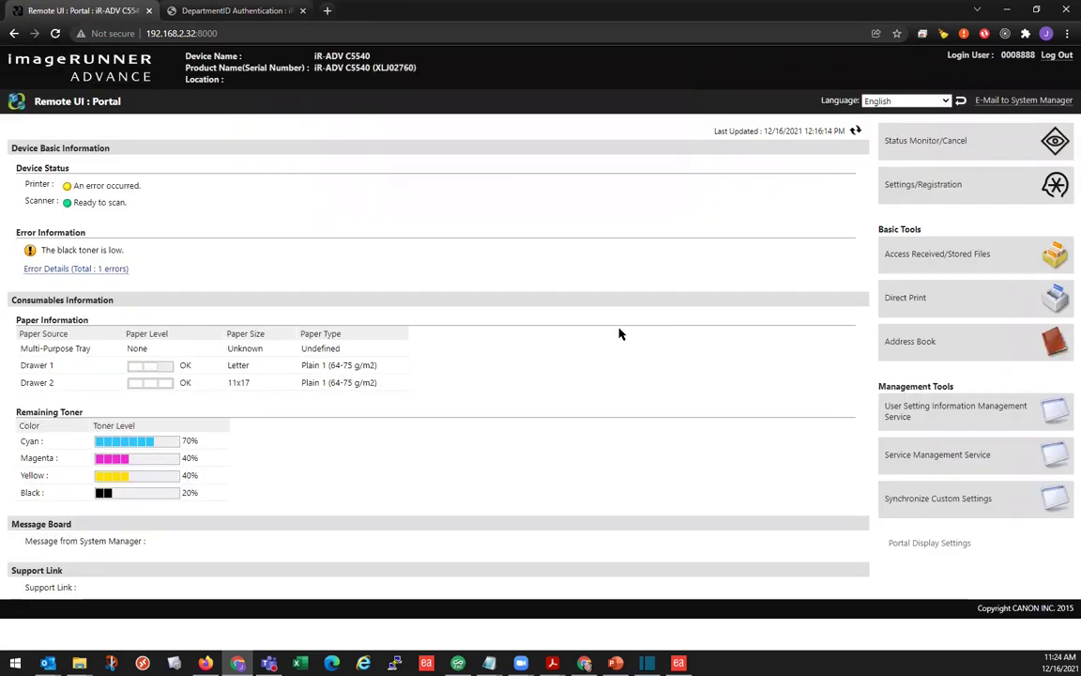
Step: Go to Settings/Registration > Data Management > Address Lists import/export on the C5540
{"action": "left_click", "coordinate": [928, 188]}
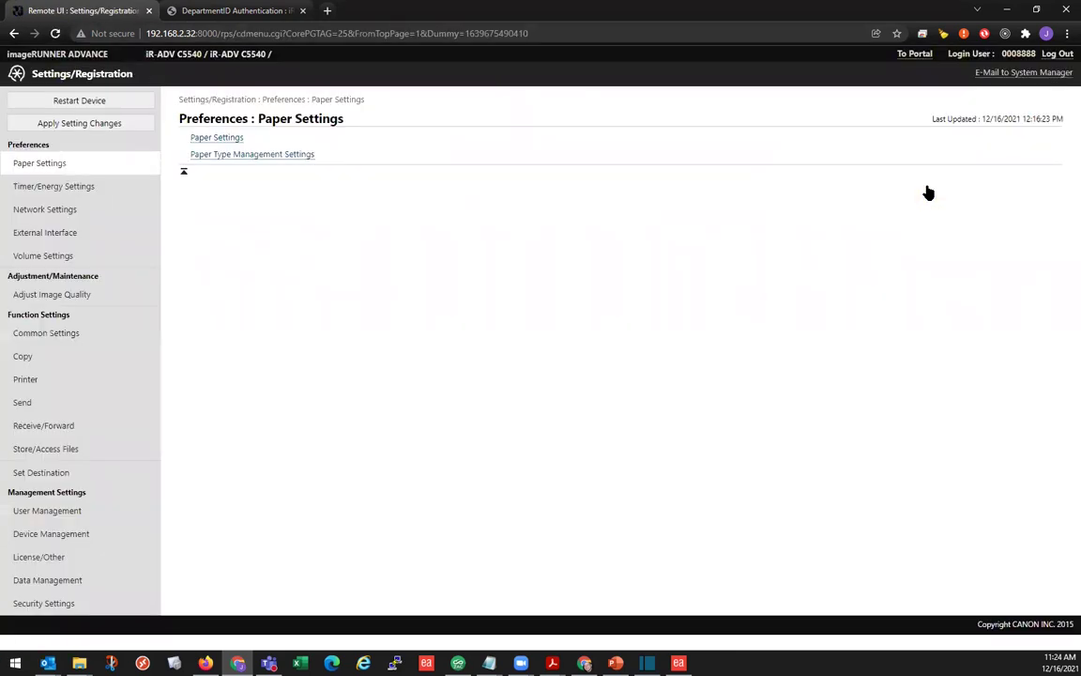
{"action": "left_click", "coordinate": [33, 583]}
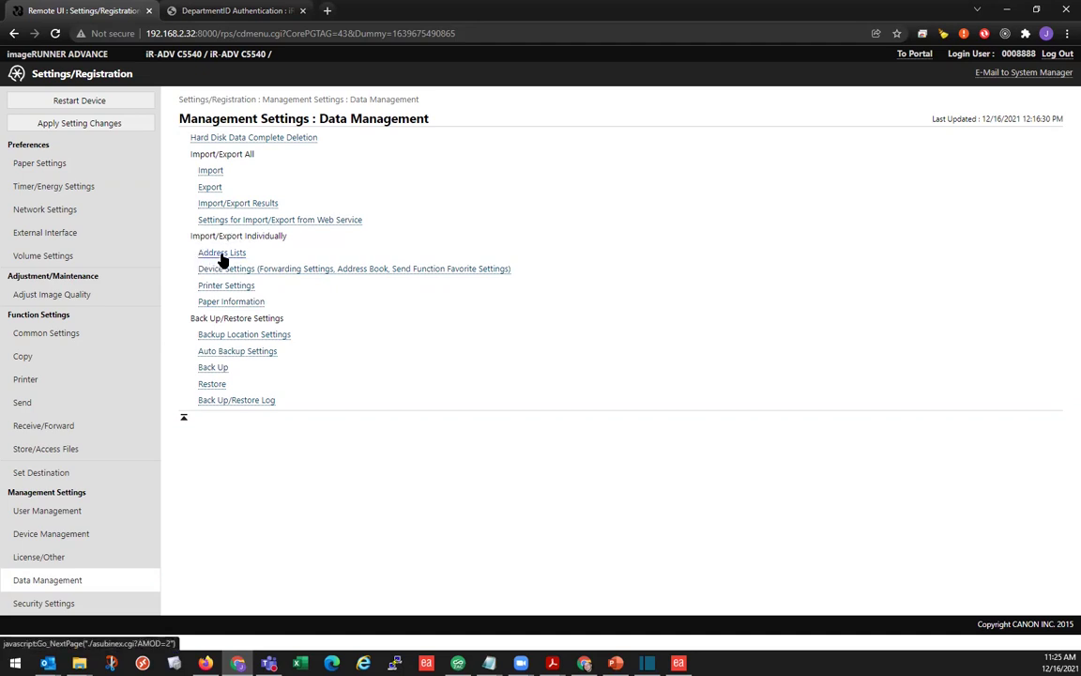
{"action": "left_click", "coordinate": [222, 256]}
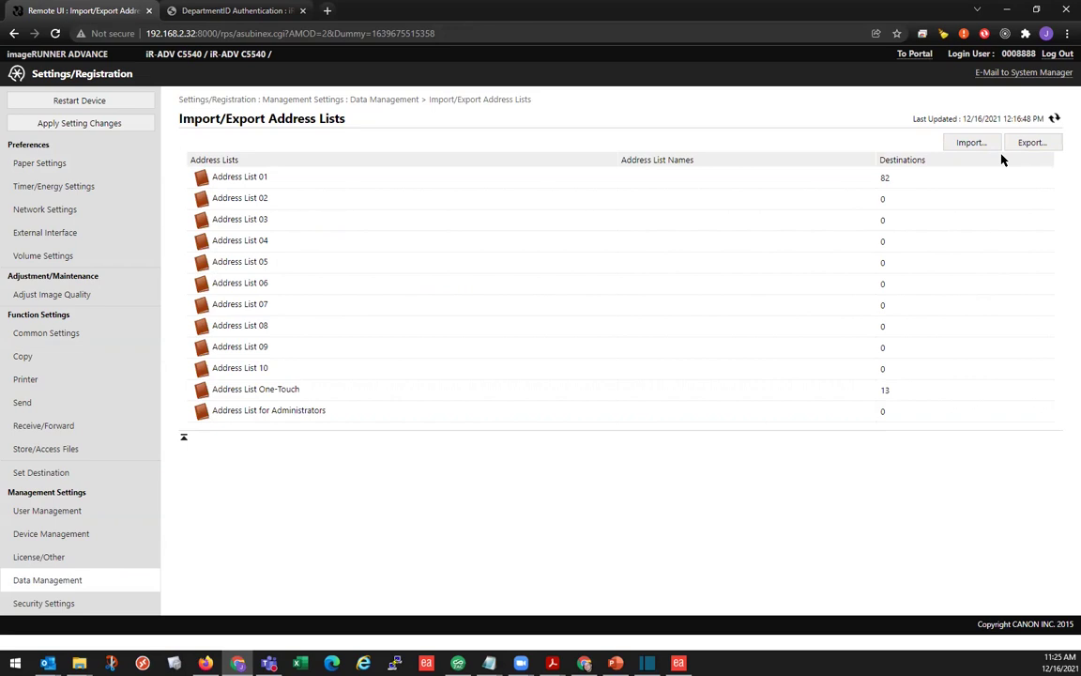
Step: Start an export and keep Address List 01 as the list to export
{"action": "left_click", "coordinate": [1032, 142]}
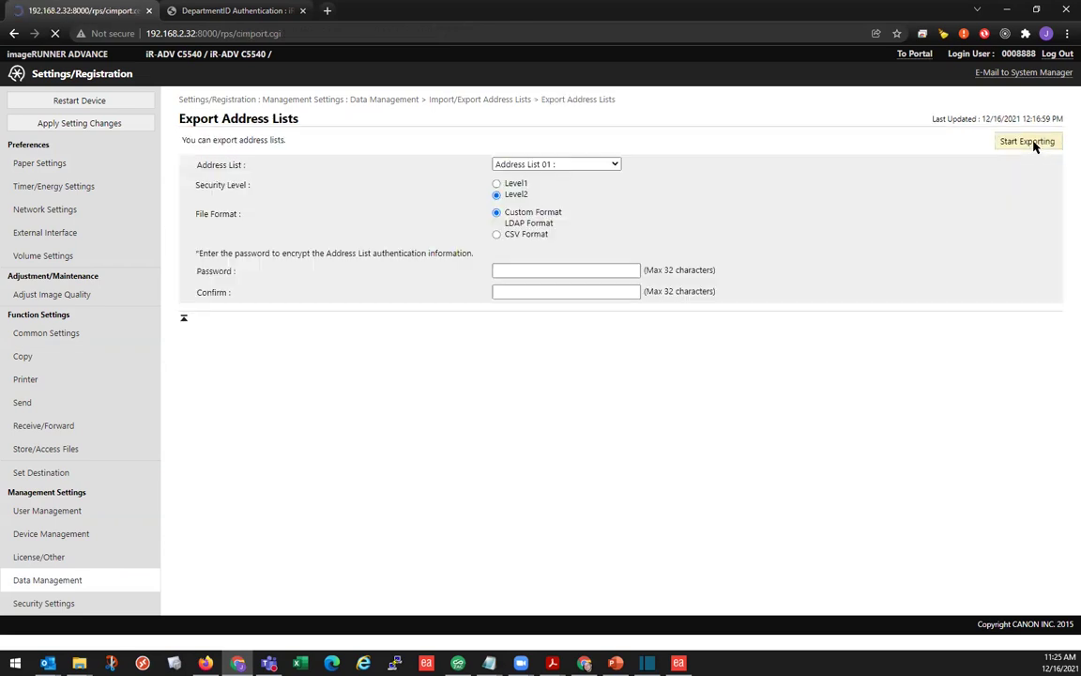
{"action": "left_click", "coordinate": [615, 165]}
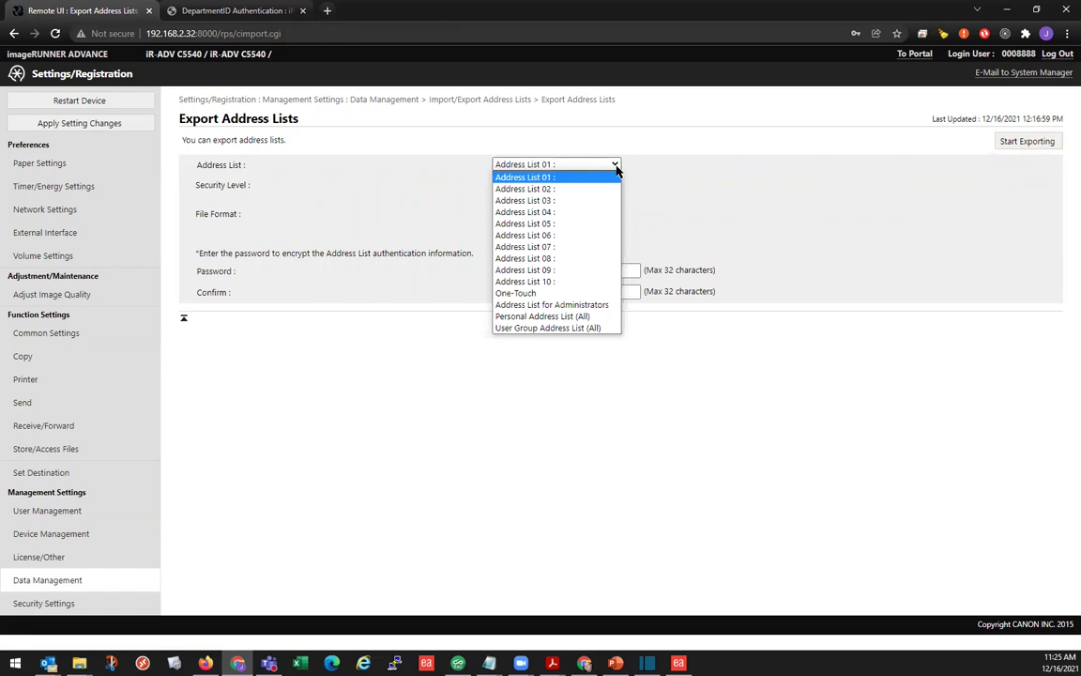
{"action": "left_click", "coordinate": [538, 178]}
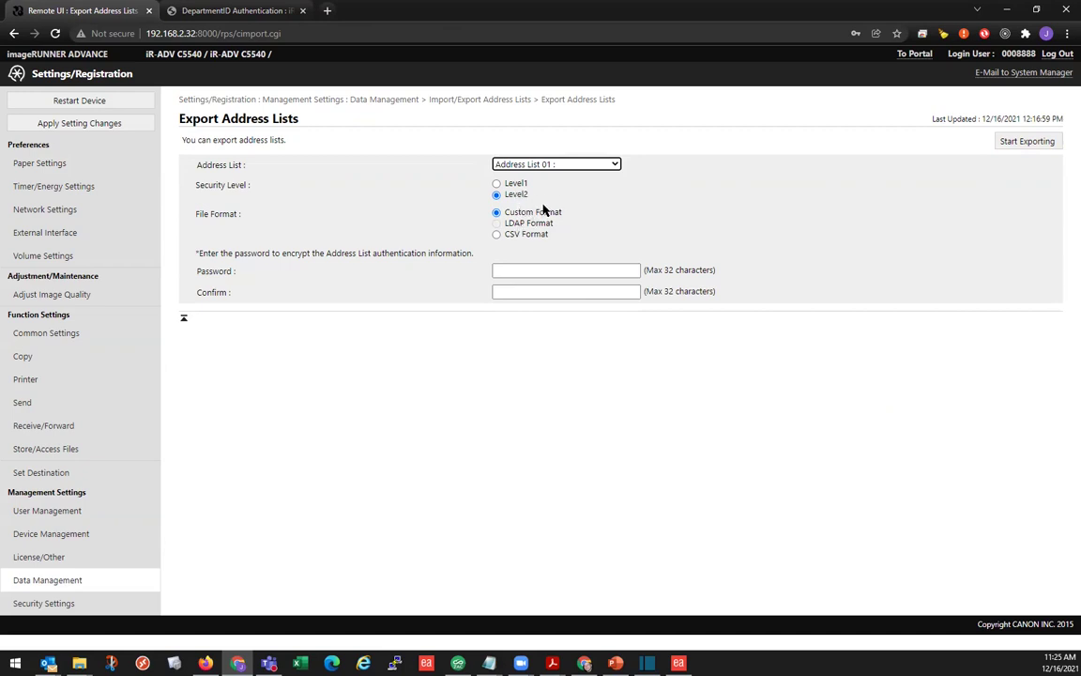
Step: Enter and confirm the encryption password, then export the list as abook.abk
{"action": "left_click", "coordinate": [525, 270]}
{"action": "left_click", "coordinate": [525, 297]}
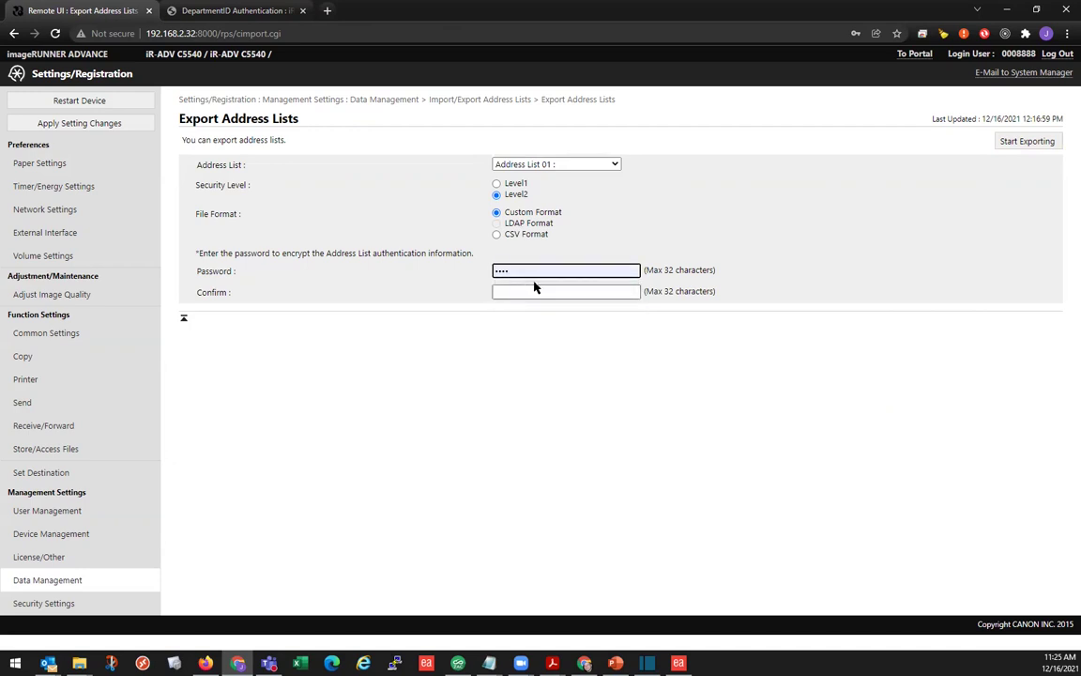
{"action": "left_click_drag", "start_coordinate": [528, 268], "coordinate": [411, 271]}
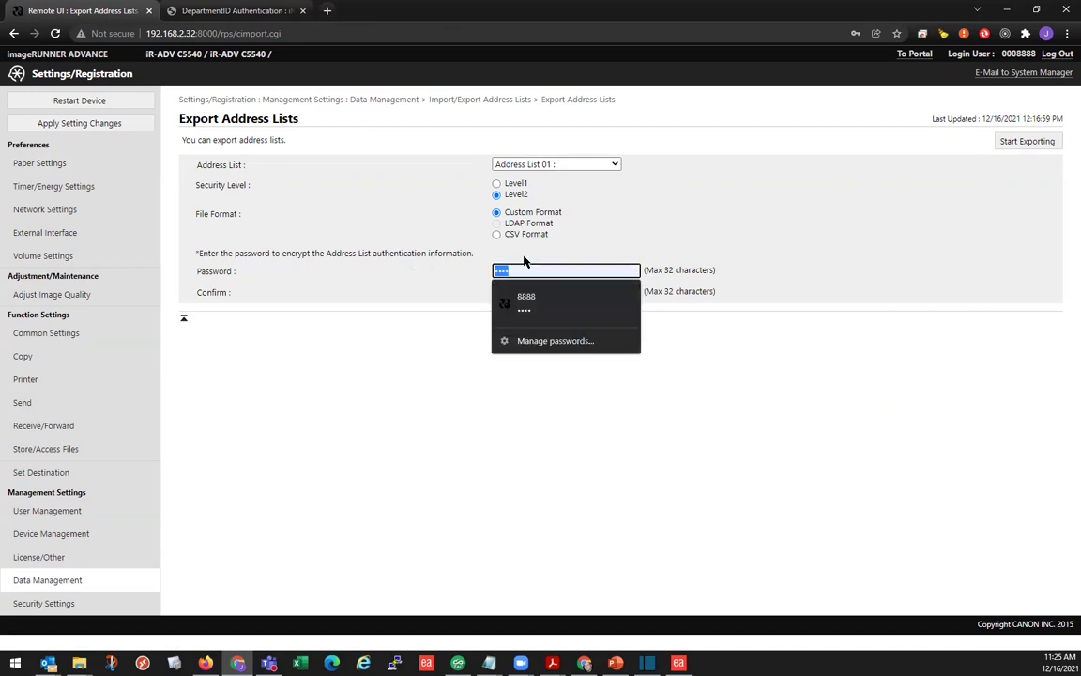
{"action": "type", "text": "8888"}
{"action": "left_click", "coordinate": [521, 287]}
{"action": "type", "text": "8"}
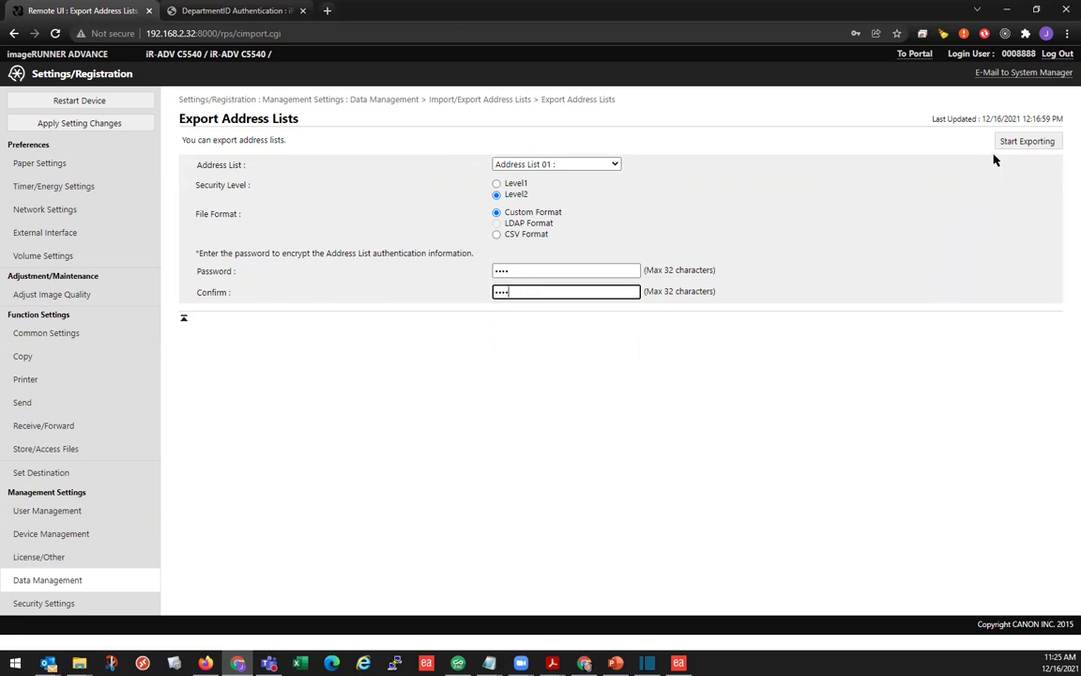
{"action": "left_click", "coordinate": [1025, 144]}
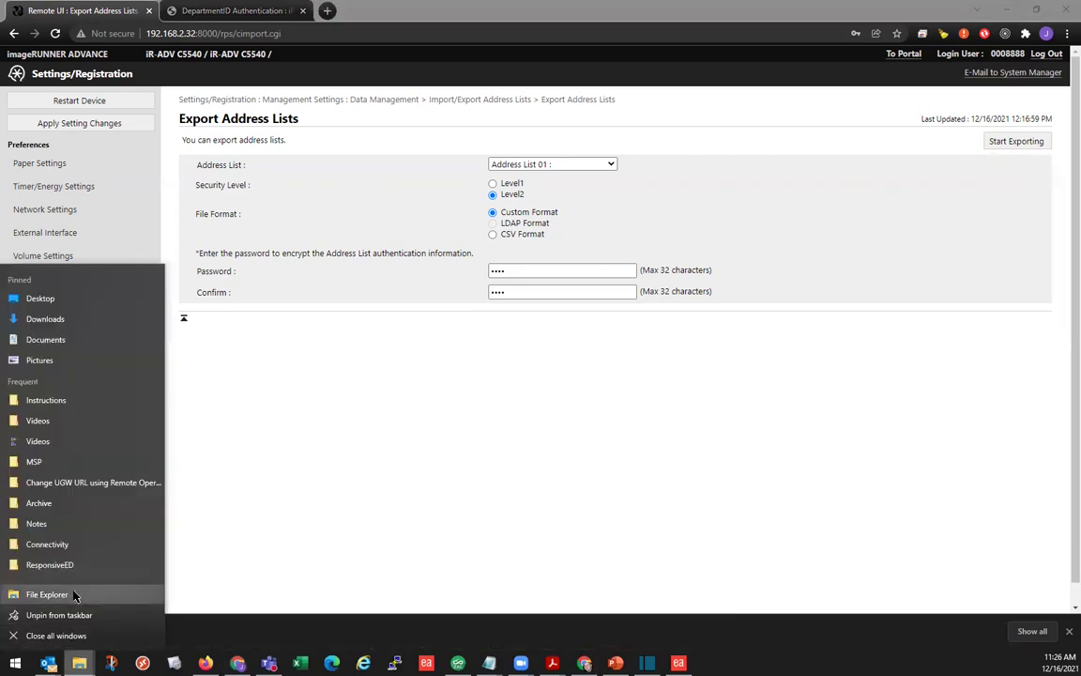
Step: Check in File Explorer that abook (22 KB ABK) is in Downloads, then return to the browser
{"action": "left_click", "coordinate": [72, 596]}
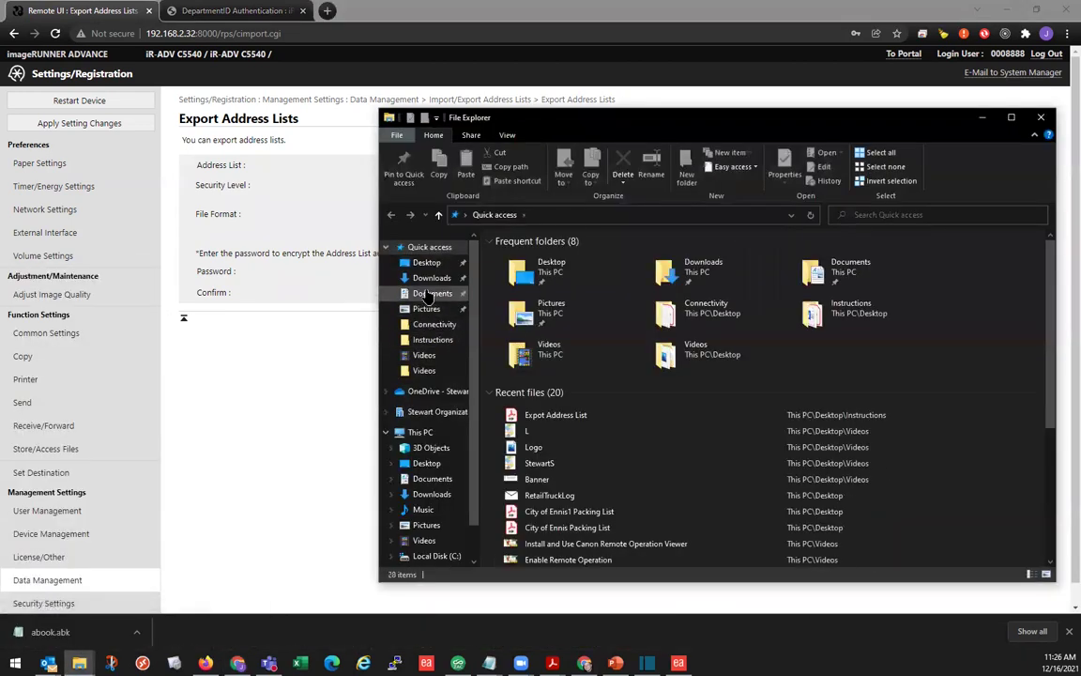
{"action": "left_click", "coordinate": [431, 278]}
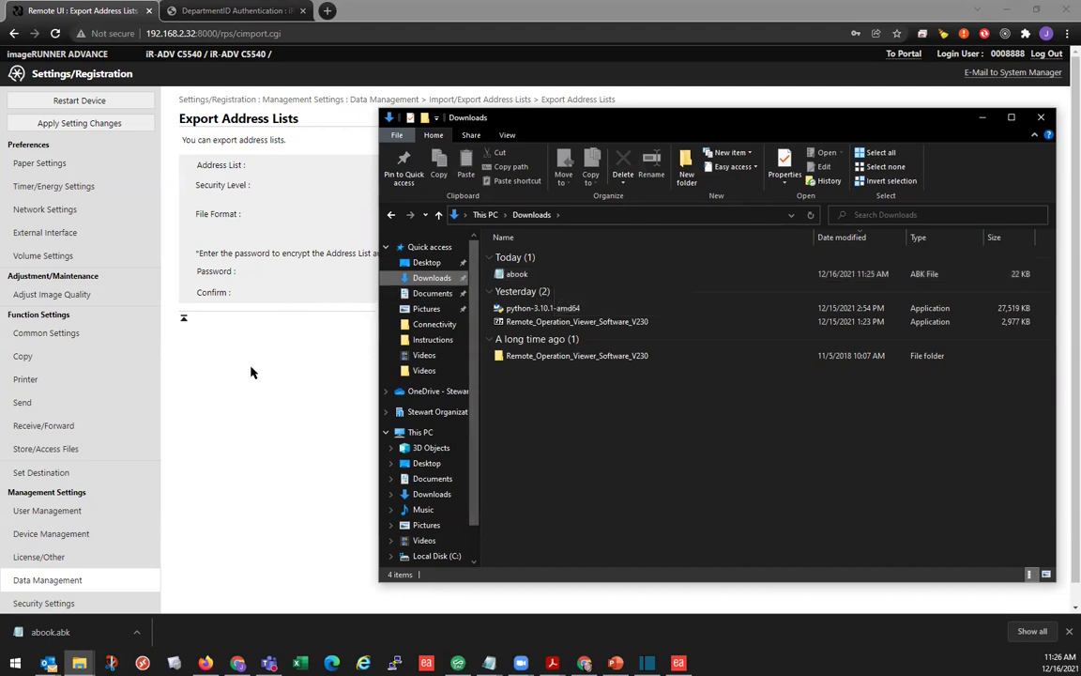
{"action": "left_click", "coordinate": [230, 331]}
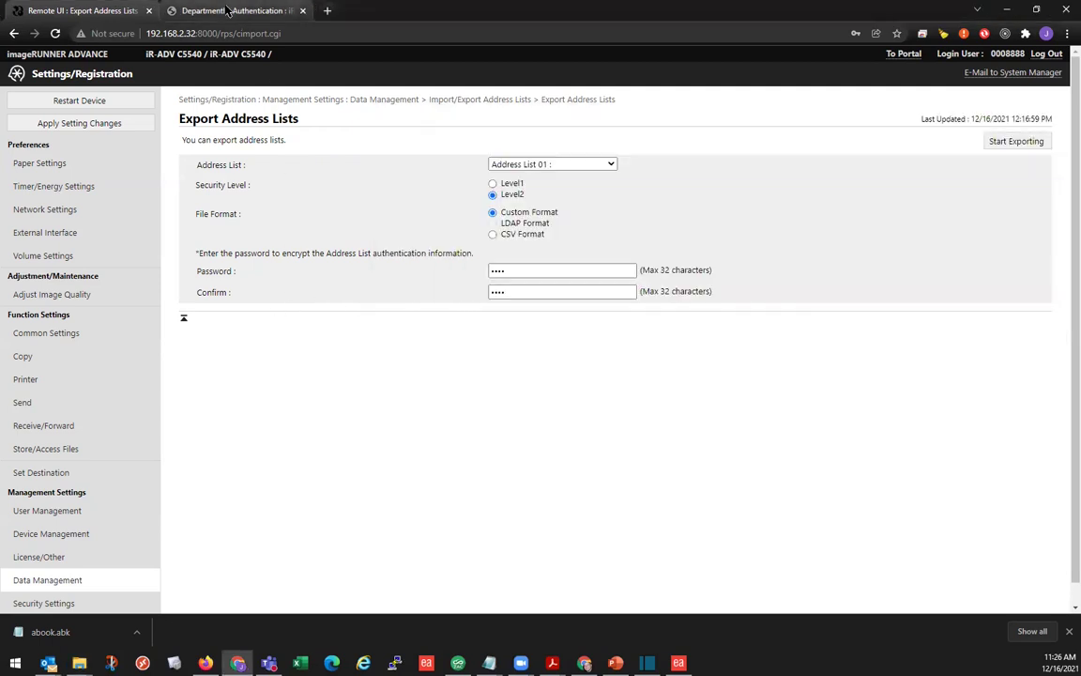
Step: On the C3835 tab, enter the System Manager ID and PIN and log in as administrator
{"action": "left_click", "coordinate": [228, 10]}
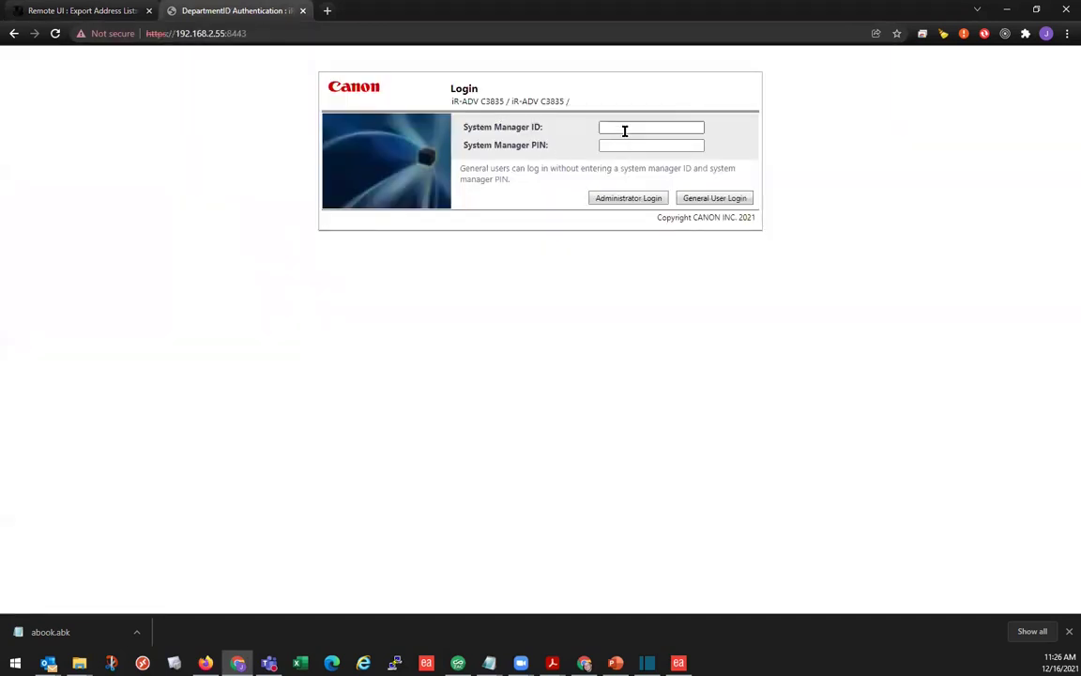
{"action": "left_click", "coordinate": [625, 129]}
{"action": "type", "text": "8888"}
{"action": "left_click", "coordinate": [619, 147]}
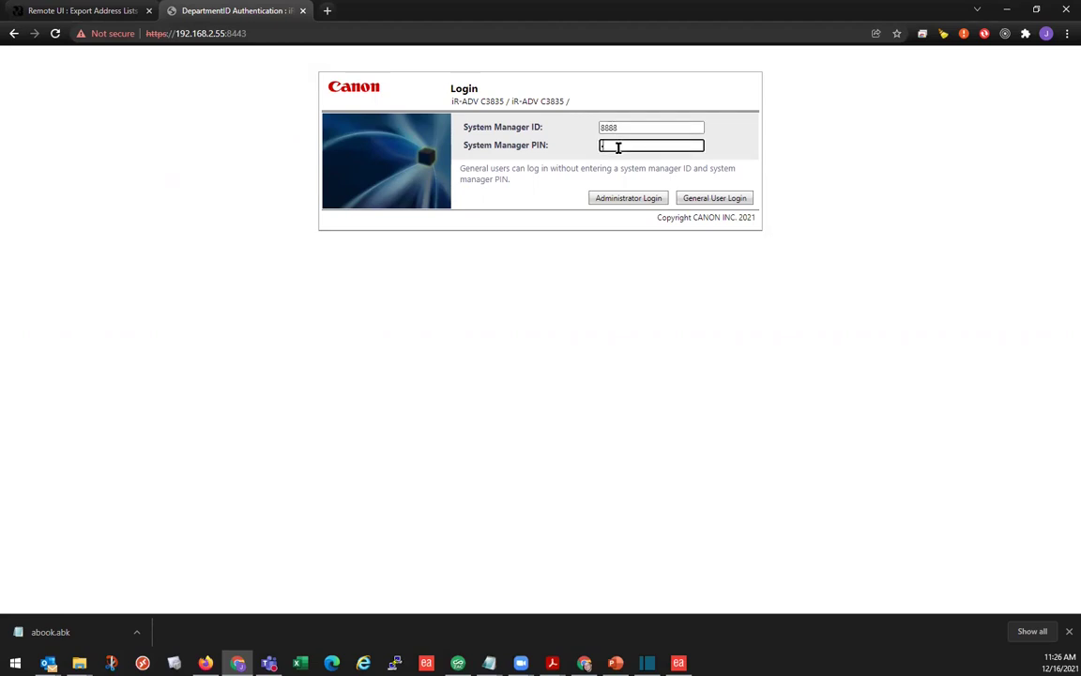
{"action": "type", "text": "8888"}
{"action": "left_click", "coordinate": [622, 202]}
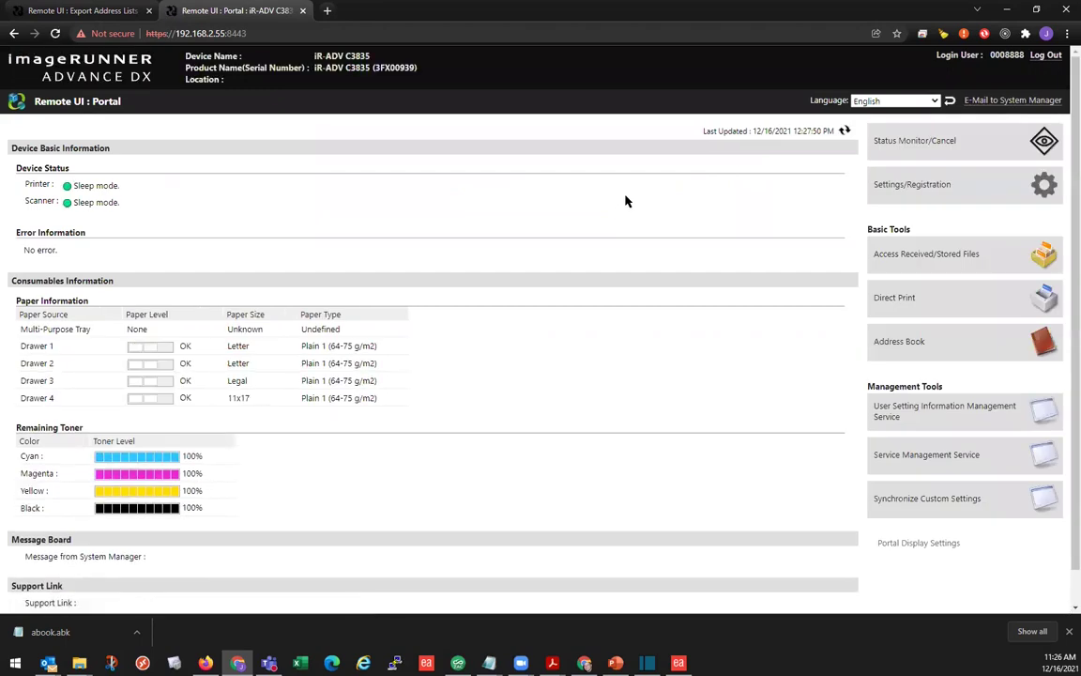
Step: Go to Settings/Registration > Data Management > Address Lists and open the Import form on the C3835
{"action": "left_click", "coordinate": [915, 200]}
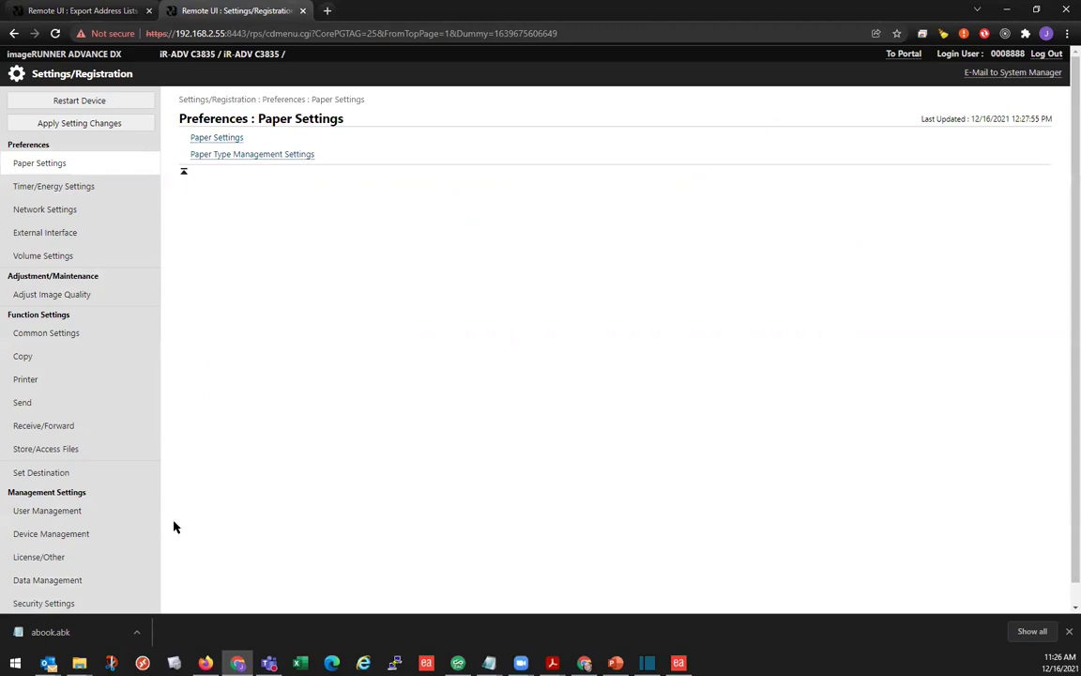
{"action": "left_click", "coordinate": [54, 580]}
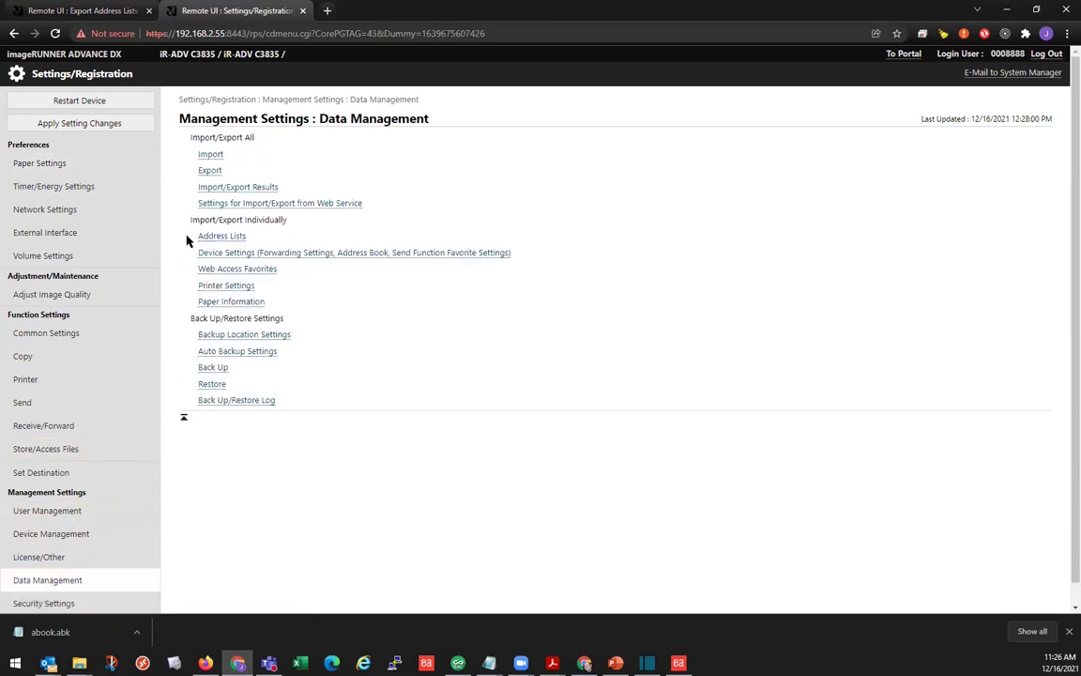
{"action": "left_click", "coordinate": [222, 240]}
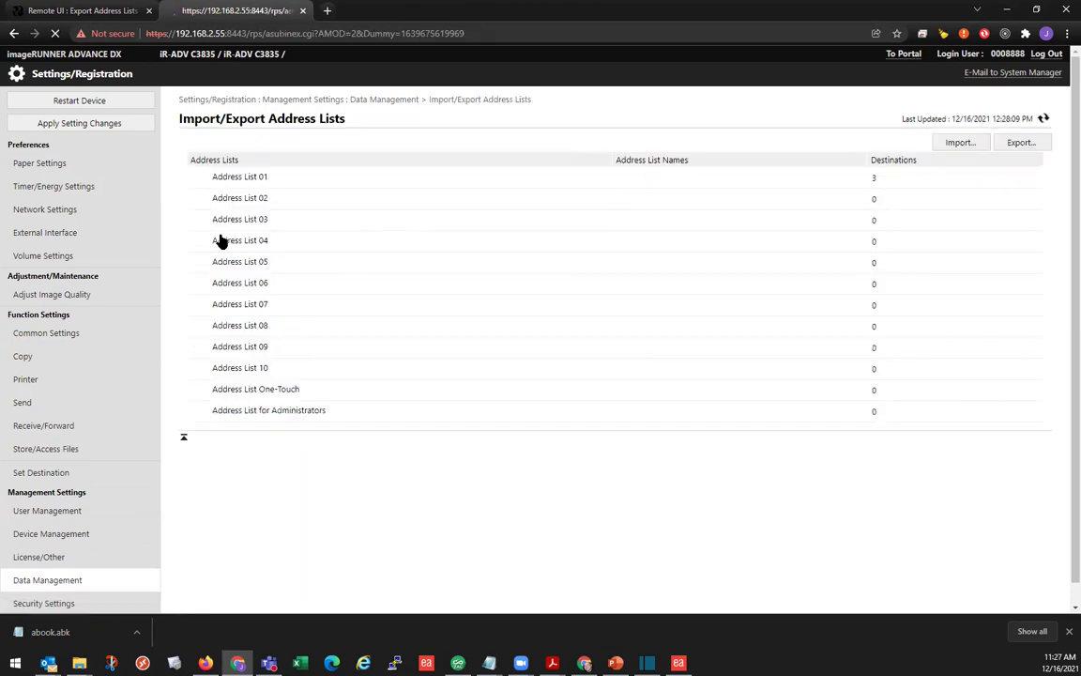
{"action": "left_click", "coordinate": [959, 143]}
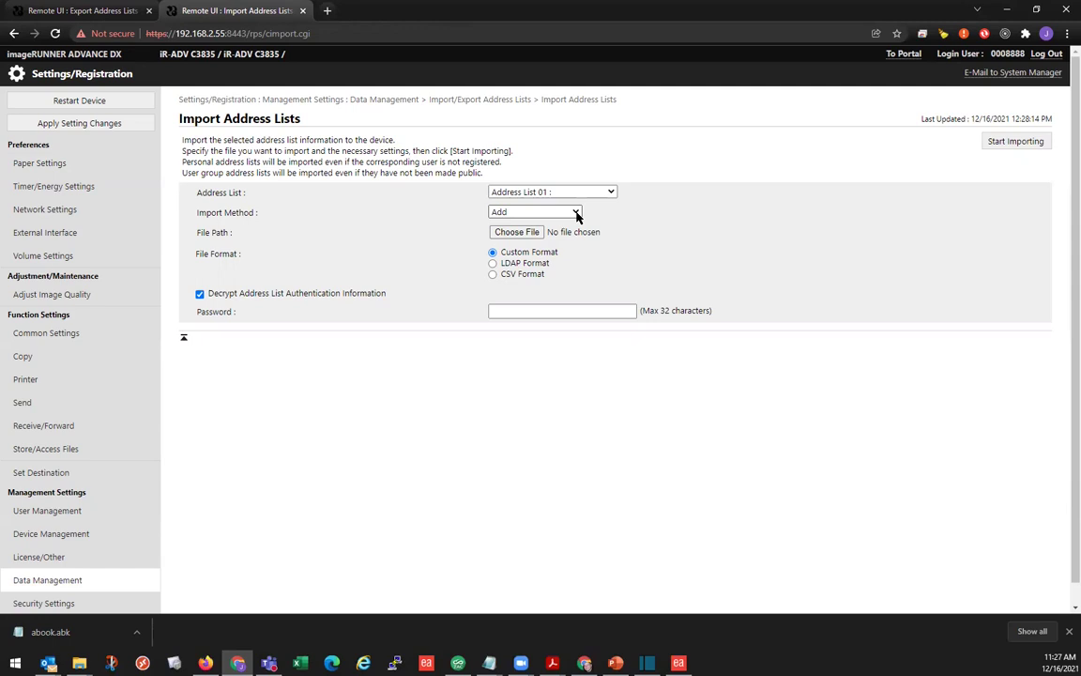
Step: Leave Import Method set to Add and browse for the file to import
{"action": "left_click", "coordinate": [575, 213]}
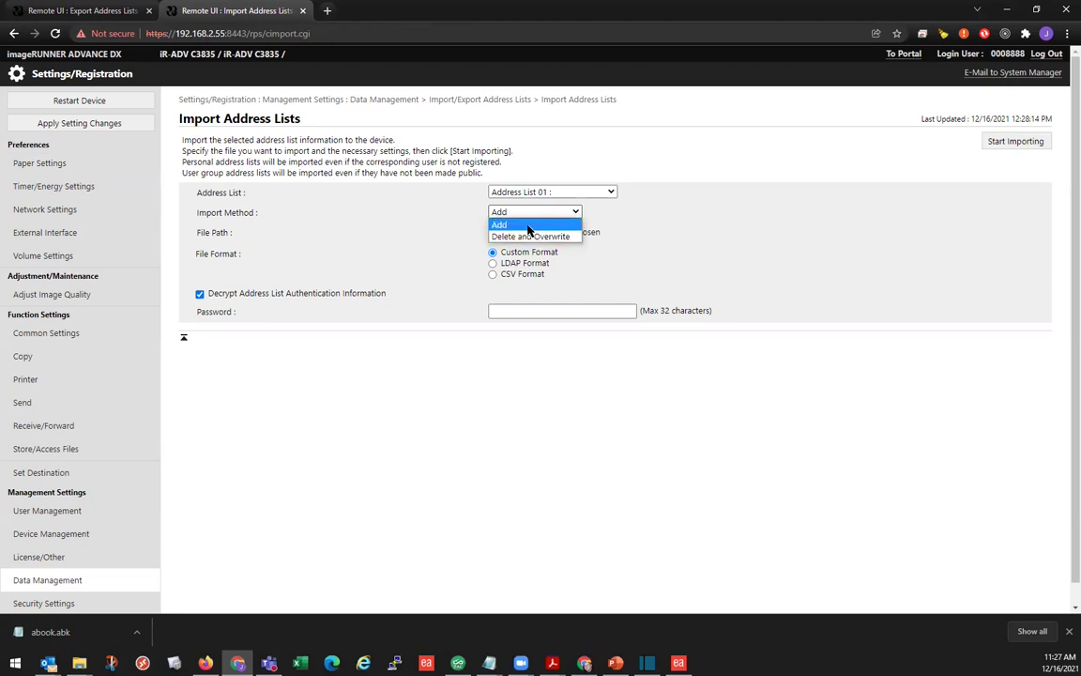
{"action": "left_click", "coordinate": [528, 227]}
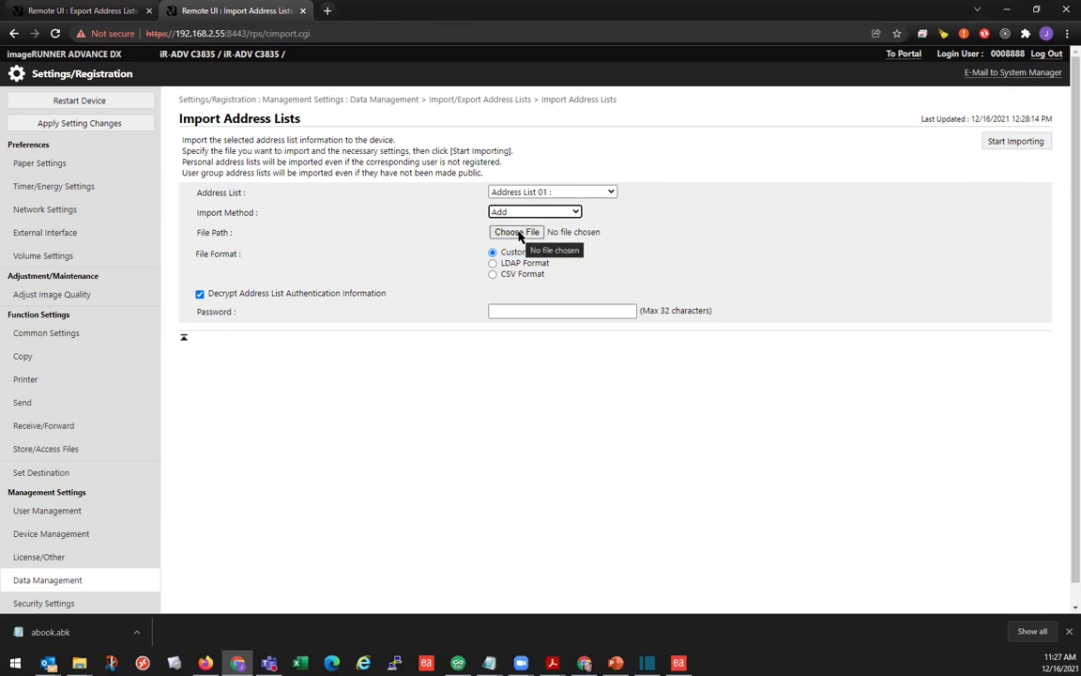
{"action": "left_click", "coordinate": [519, 234]}
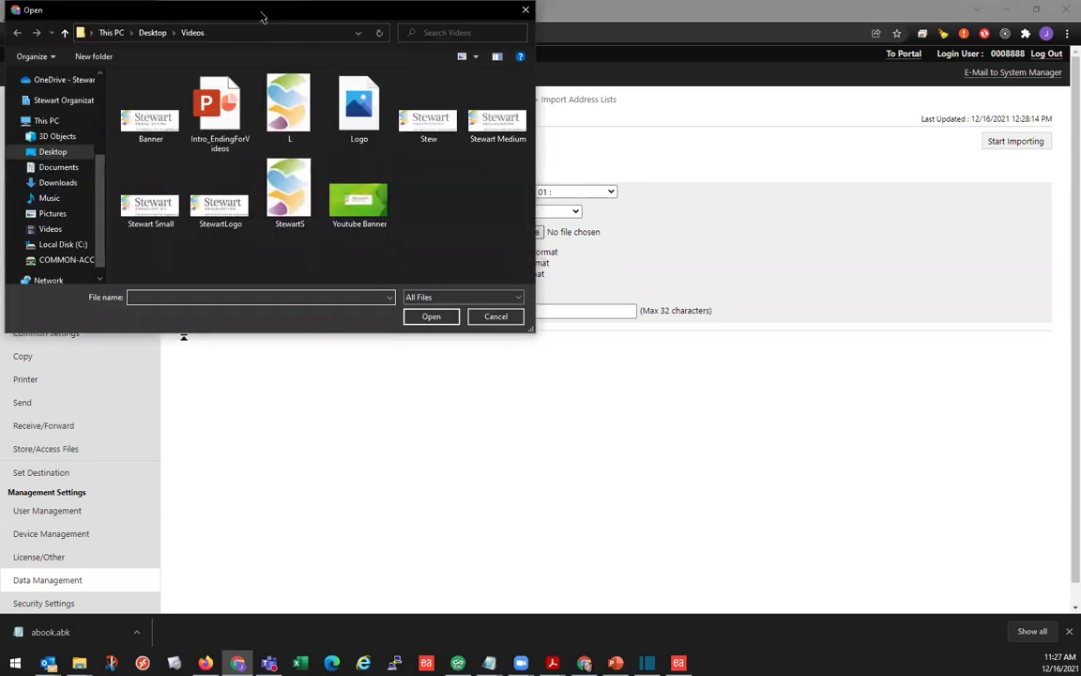
Step: Select abook.abk from the Downloads folder as the import file
{"action": "left_click_drag", "start_coordinate": [275, 20], "coordinate": [466, 103]}
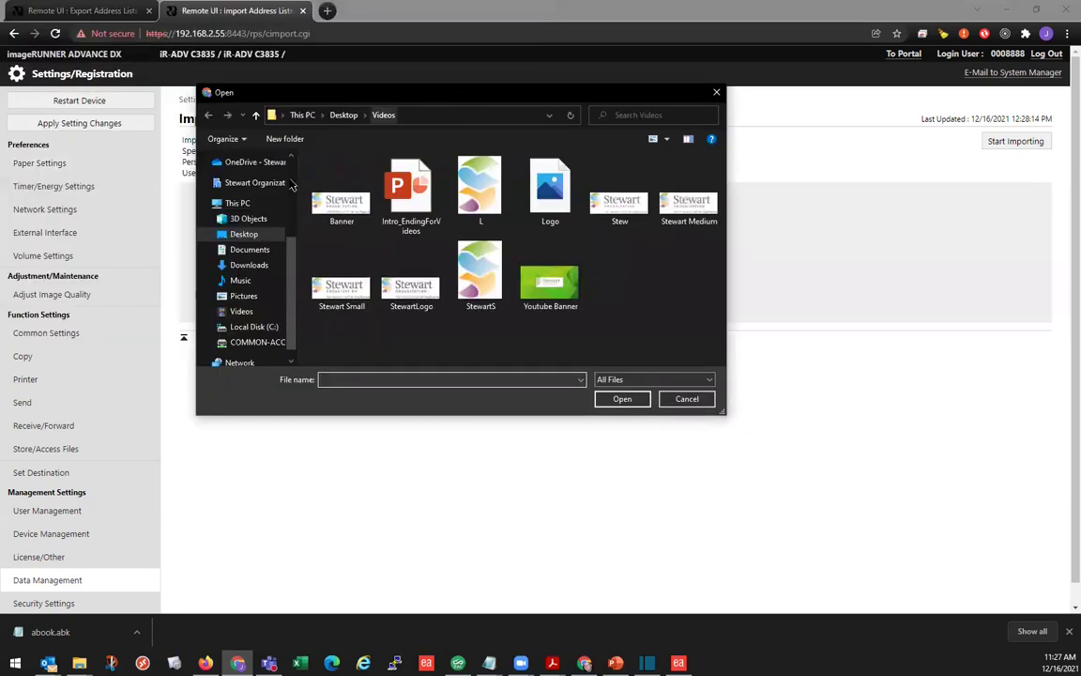
{"action": "left_click", "coordinate": [249, 267]}
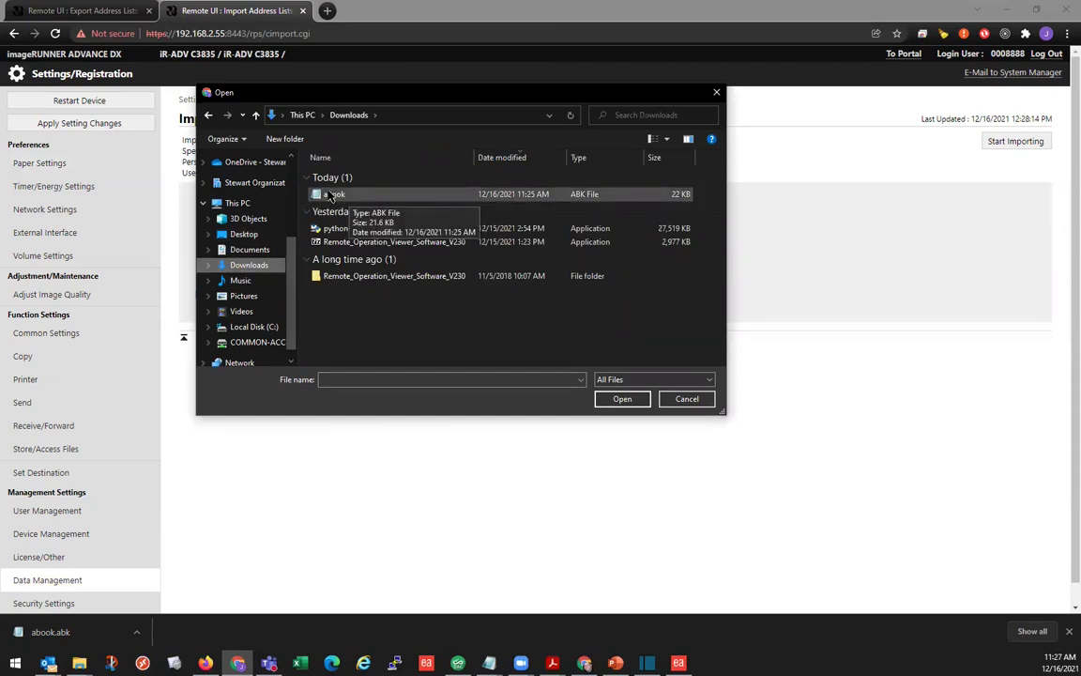
{"action": "double_click", "coordinate": [340, 197]}
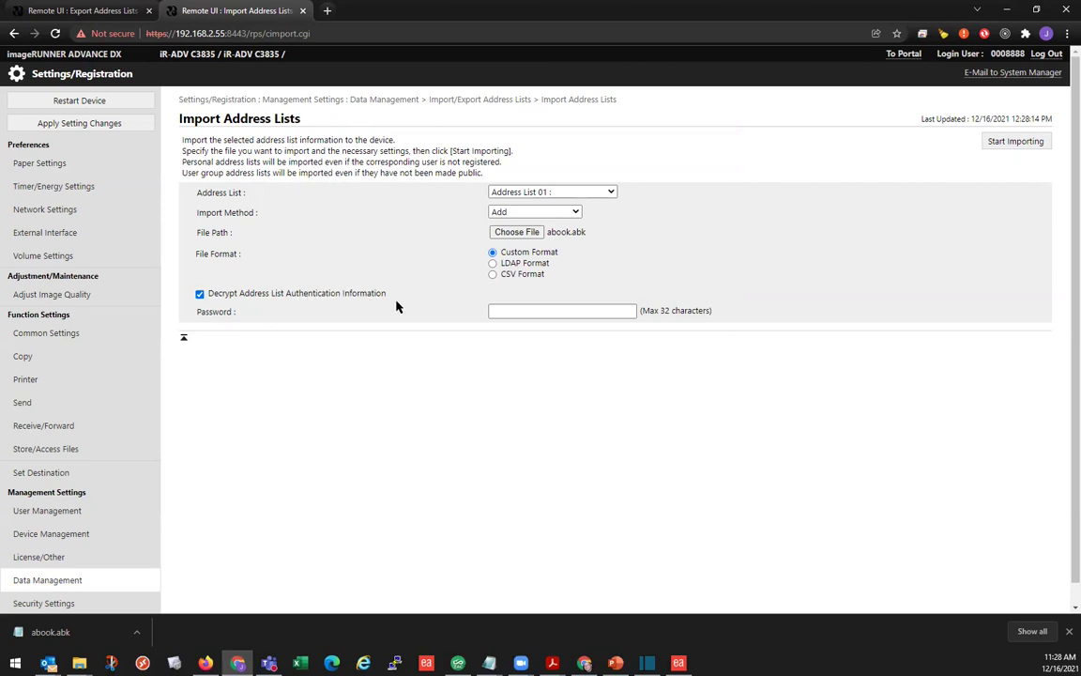
Step: Enter the file's decryption password and import abook.abk into Address List 01, confirming with OK
{"action": "left_click", "coordinate": [560, 309]}
{"action": "type", "text": "123"}
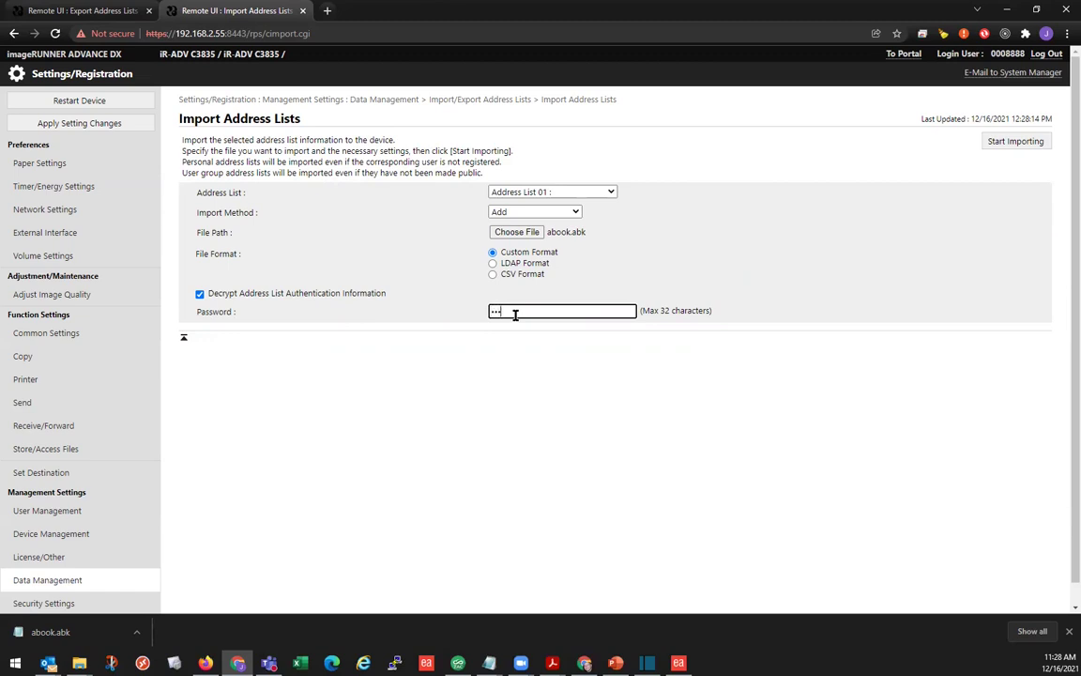
{"action": "type", "text": "4"}
{"action": "left_click", "coordinate": [1031, 143]}
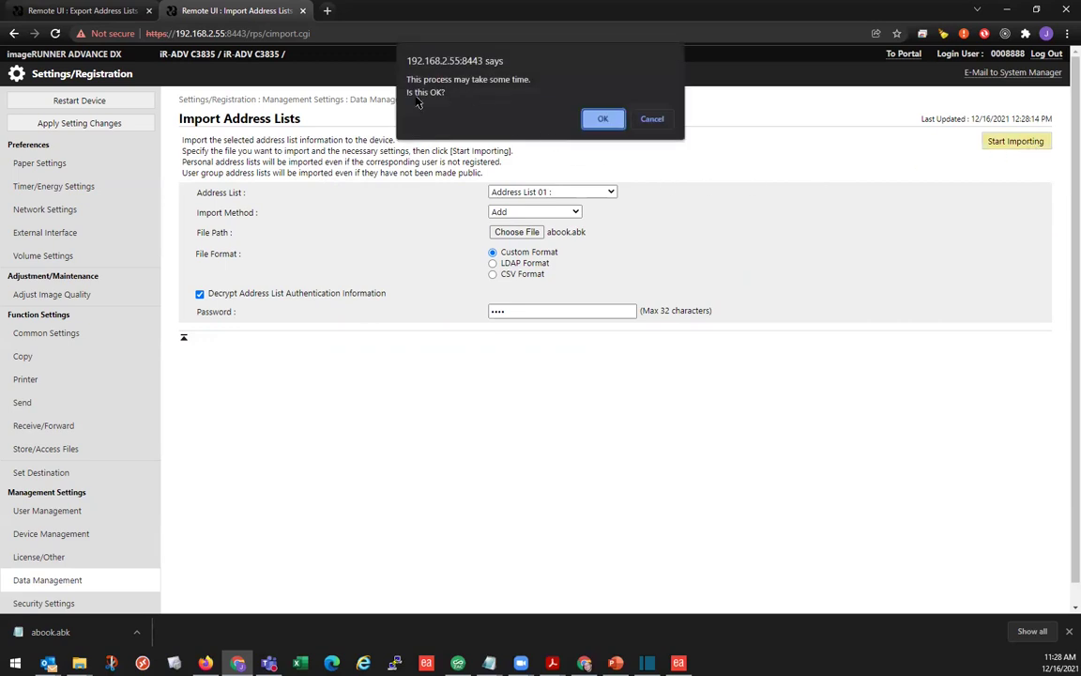
{"action": "left_click", "coordinate": [602, 117]}
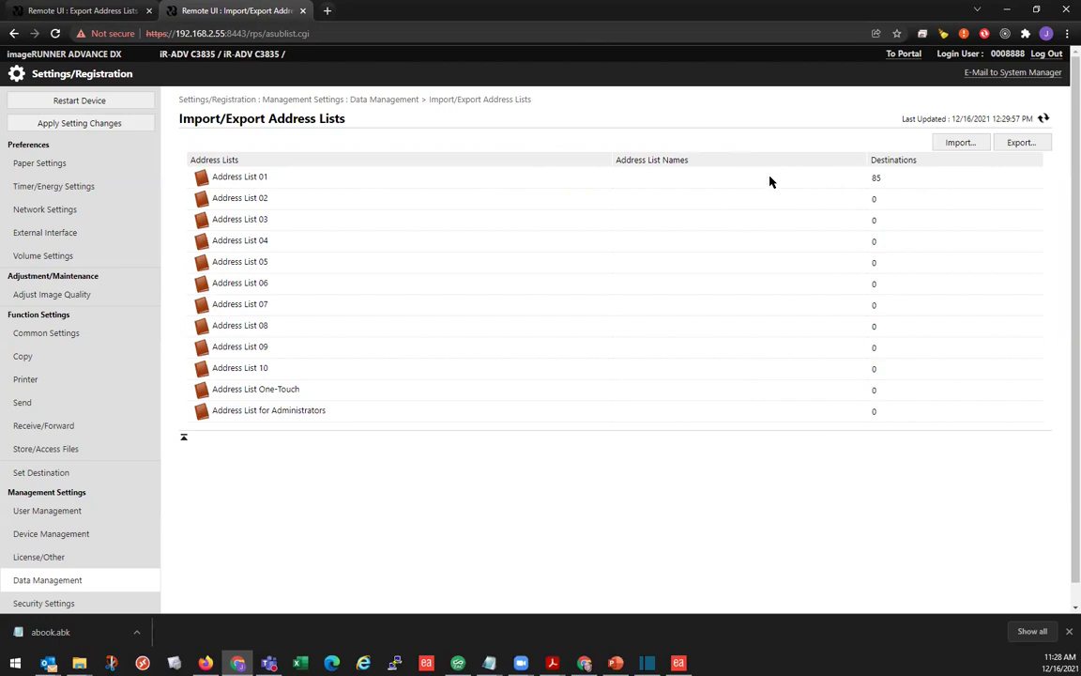
Step: Return to the C3835 portal and open the Address Book to check Address List 01's 85 destinations
{"action": "left_click", "coordinate": [917, 55]}
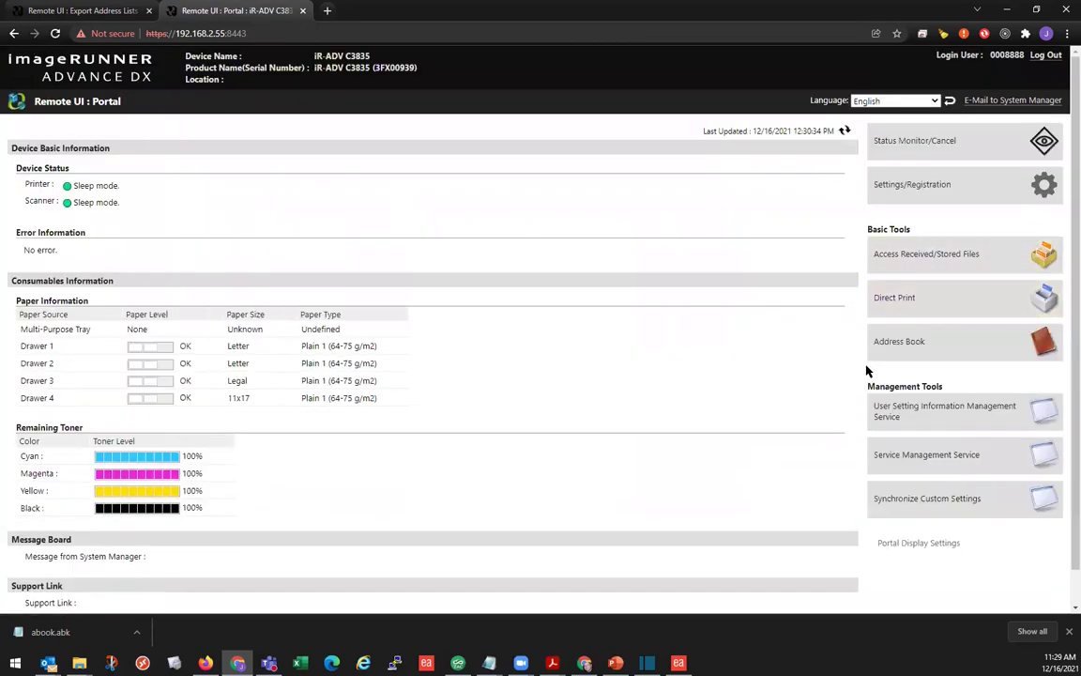
{"action": "left_click", "coordinate": [910, 361]}
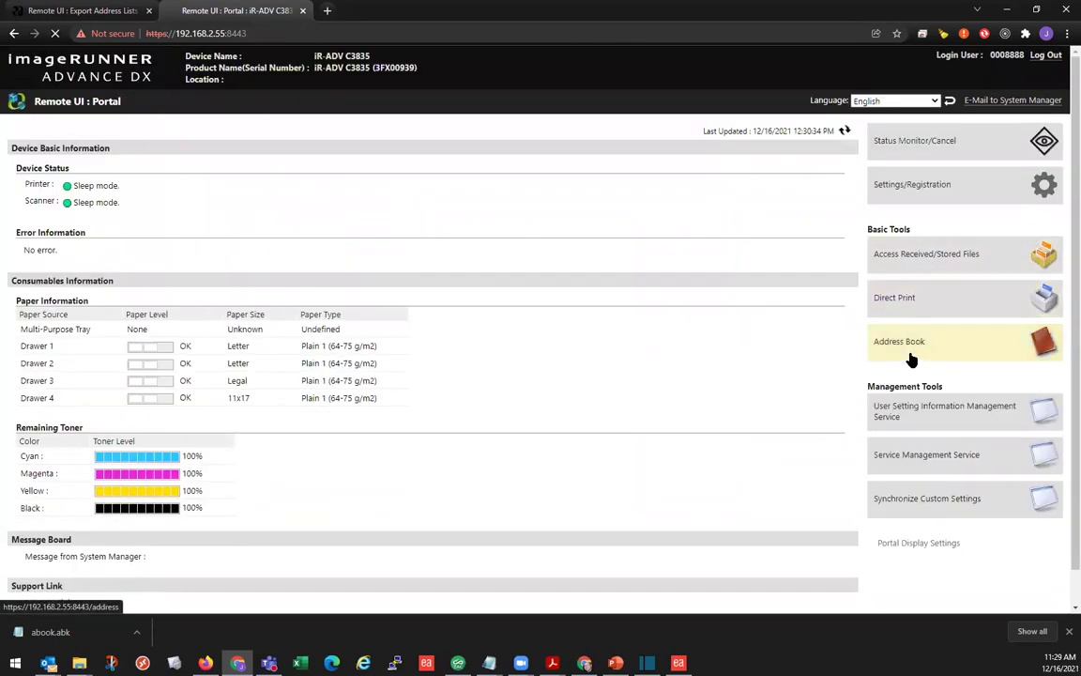